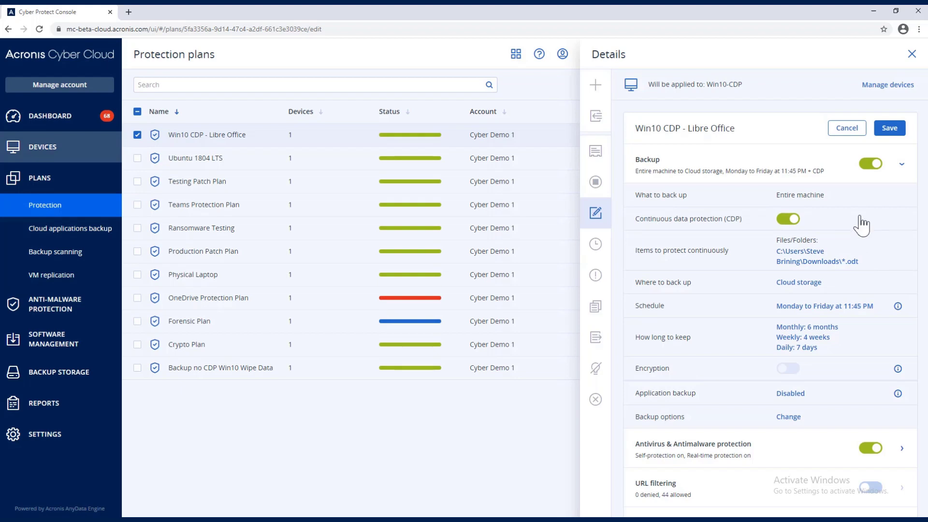
- Close the plan details without saving and open Win10-CDP's backups from All devices
left_click(911, 55)
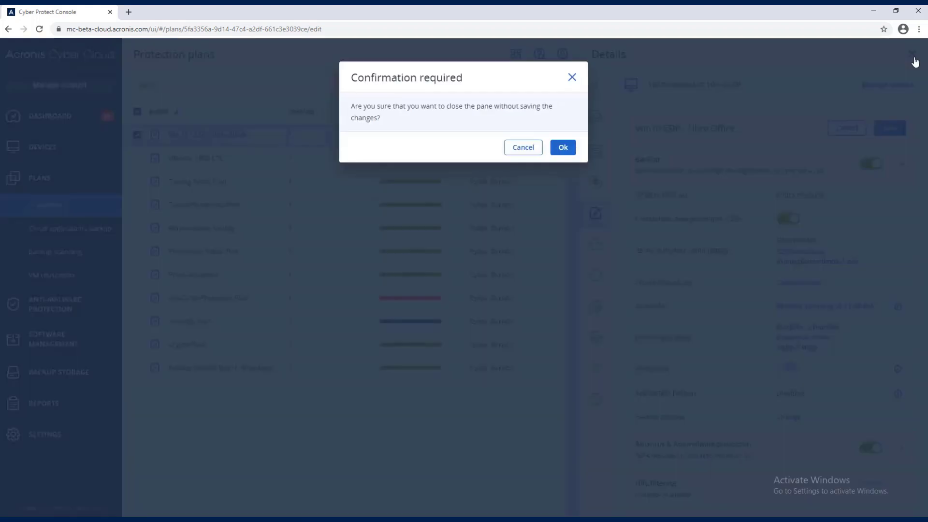
left_click(561, 148)
left_click(61, 148)
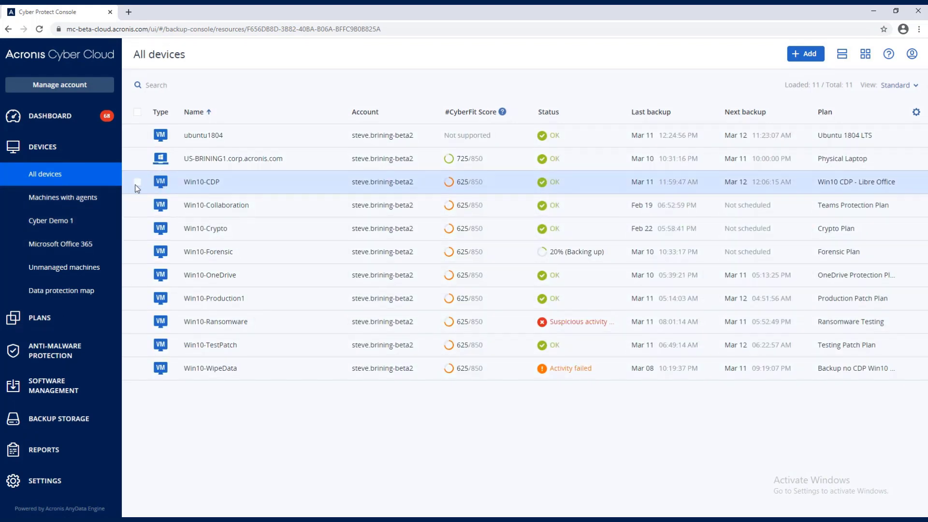
left_click(137, 182)
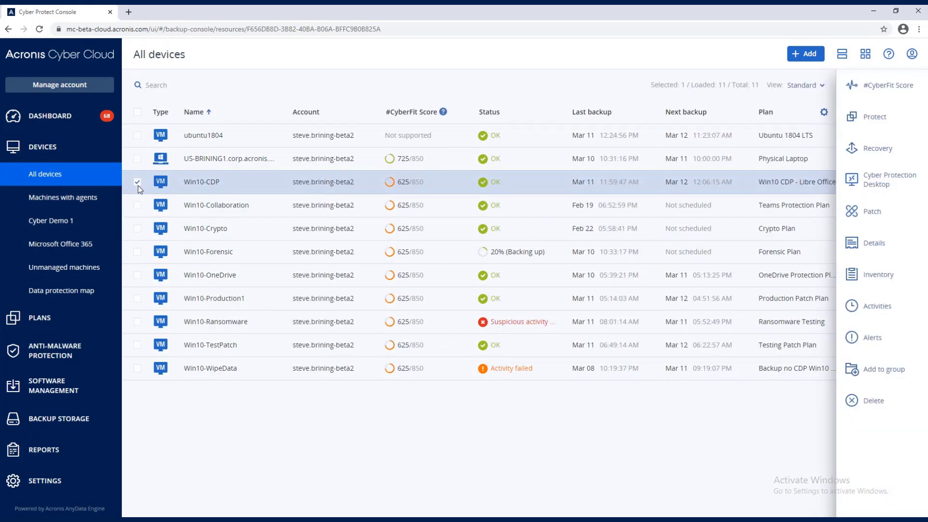
left_click(872, 149)
- Browse the last CDP backup's files to Users > user > Downloads, then go back
left_click(666, 184)
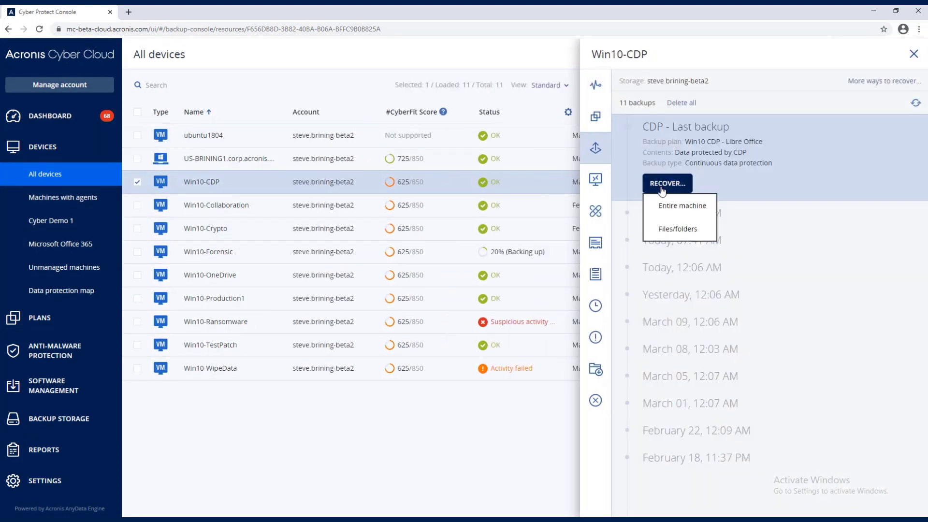
left_click(680, 229)
left_click(196, 337)
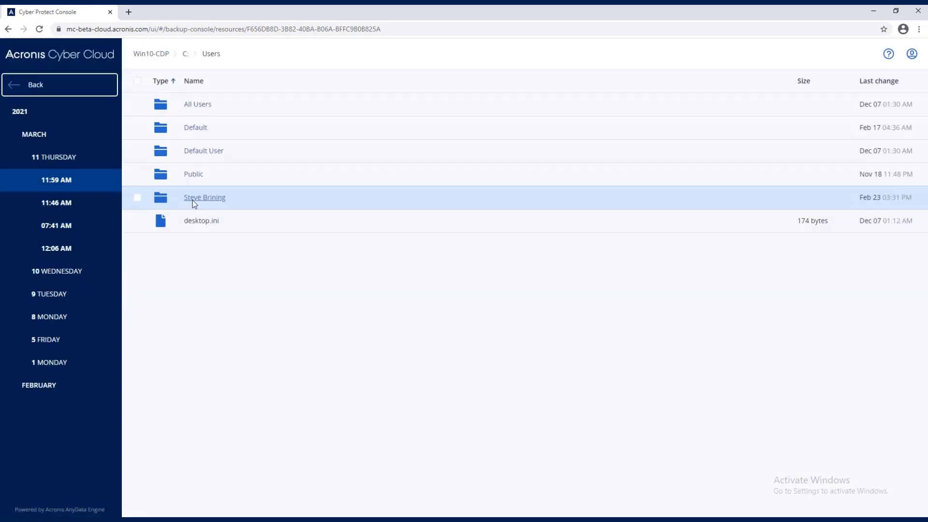
left_click(192, 198)
left_click(207, 267)
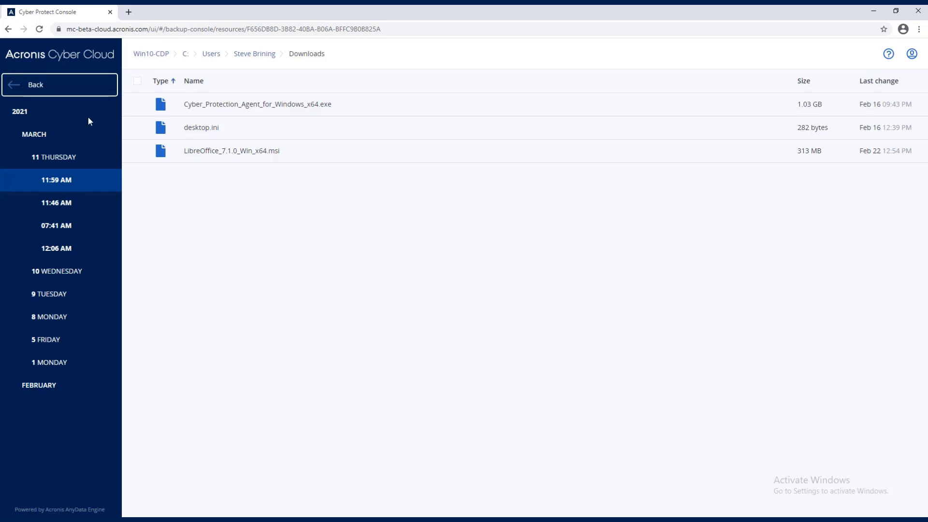
left_click(40, 86)
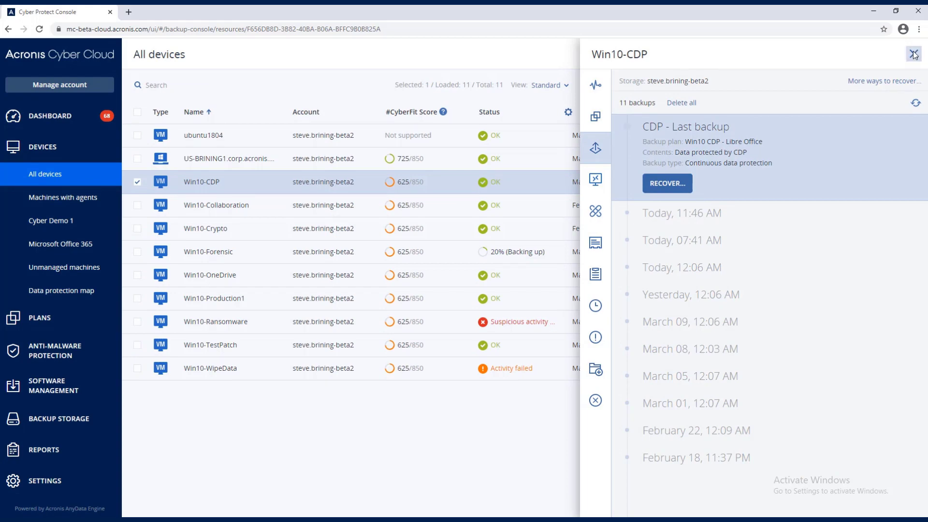
- Close the backup panel, minimize the browser and launch LibreOffice from the desktop
left_click(913, 55)
left_click(873, 11)
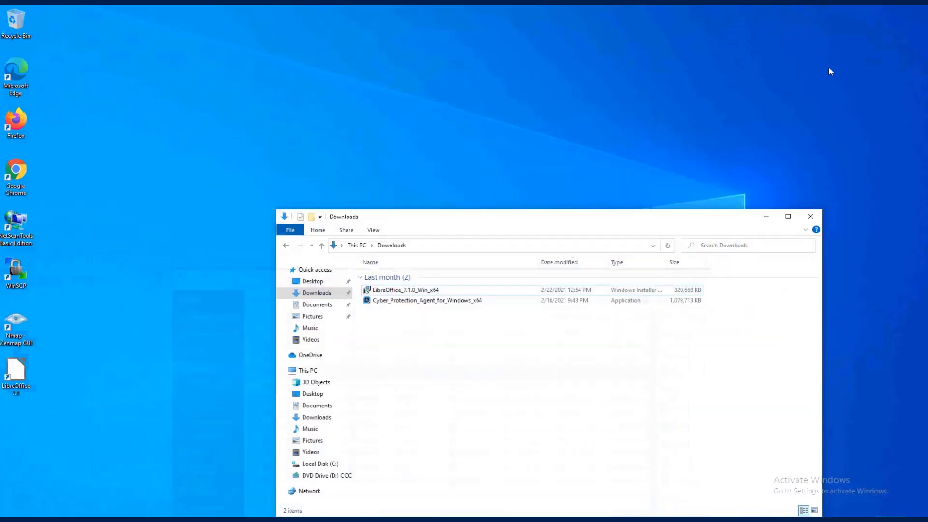
left_click_drag(721, 218, 732, 103)
left_click(175, 352)
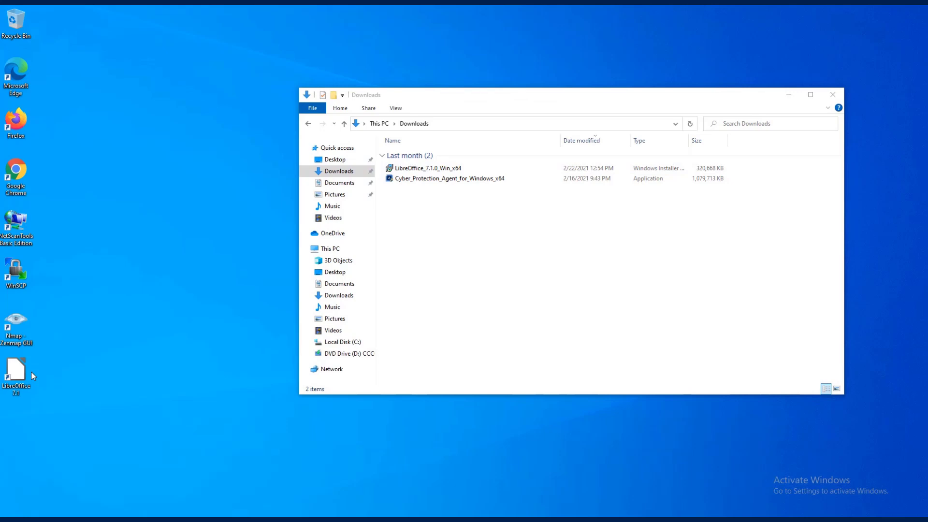
double_click(11, 383)
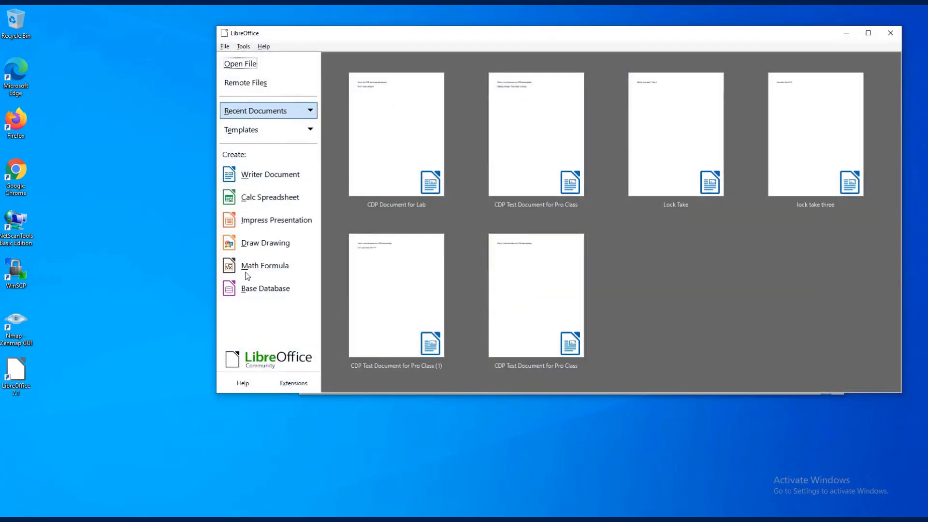
- Create a new text document reading "This is for the lab class here on CDP."
left_click(224, 47)
mouse_move(243, 46)
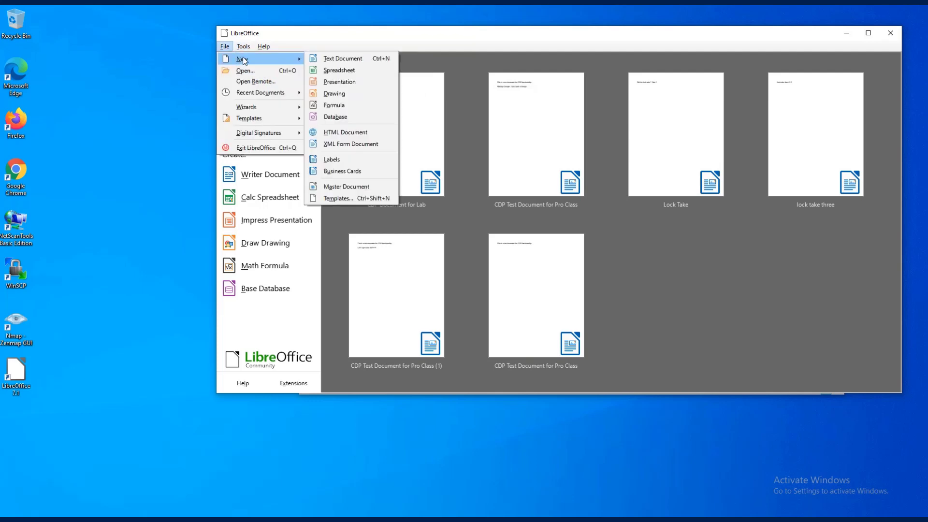
left_click(342, 58)
type("This is for the lab class here on CDP.")
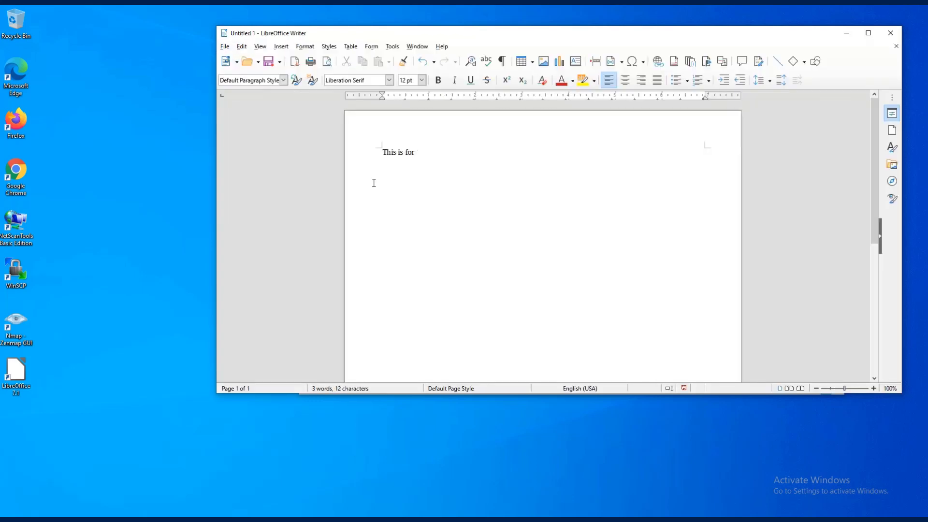
- Save the document to Downloads as 'Libre Document for CDP'
left_click(225, 46)
left_click(271, 182)
left_click(262, 98)
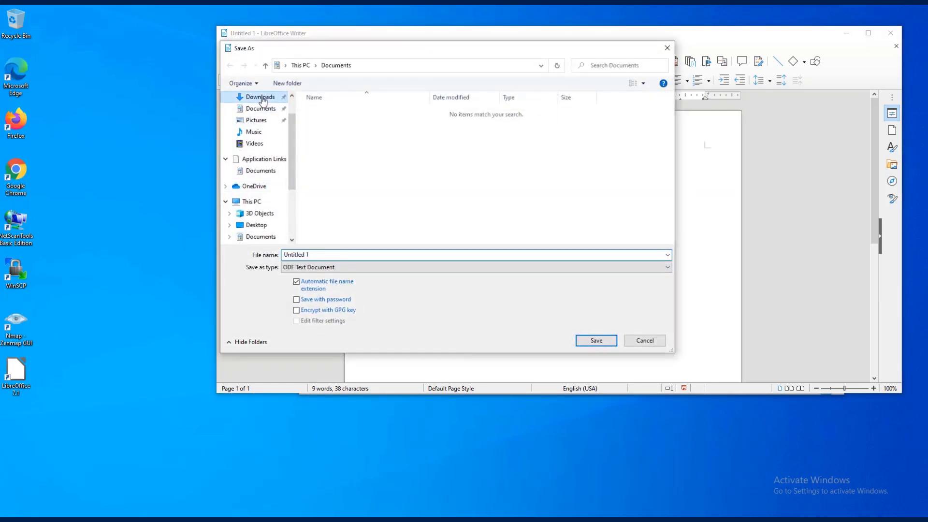
type("Libre Document for CDP")
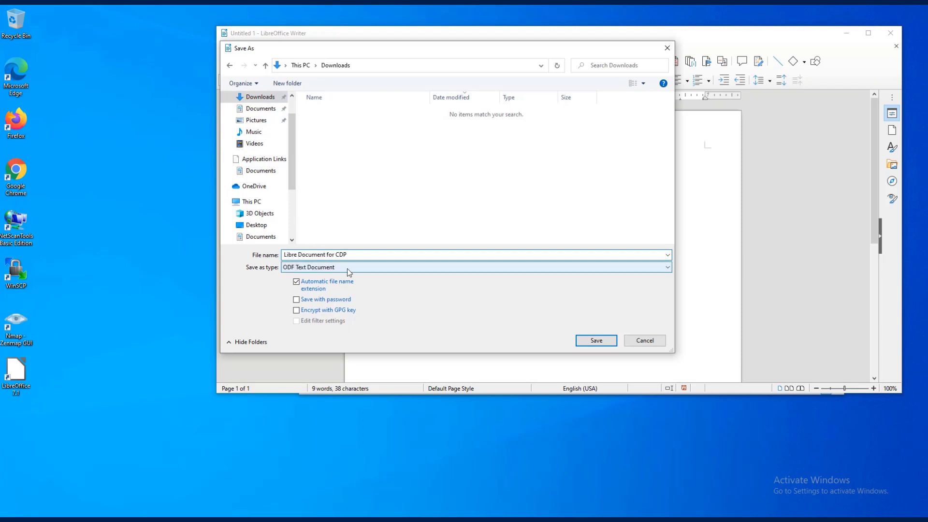
left_click(595, 340)
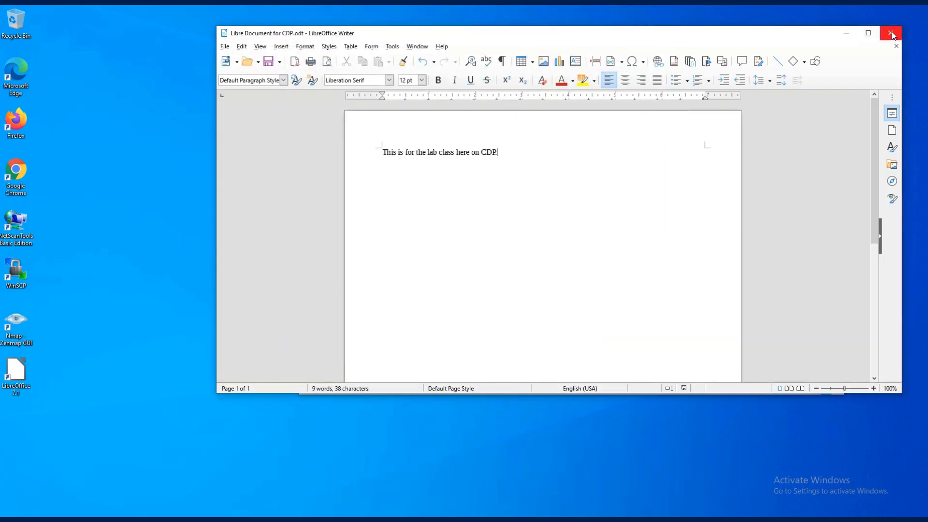
- Close Writer and check the properties of Libre Document for CDP in Downloads
left_click(893, 35)
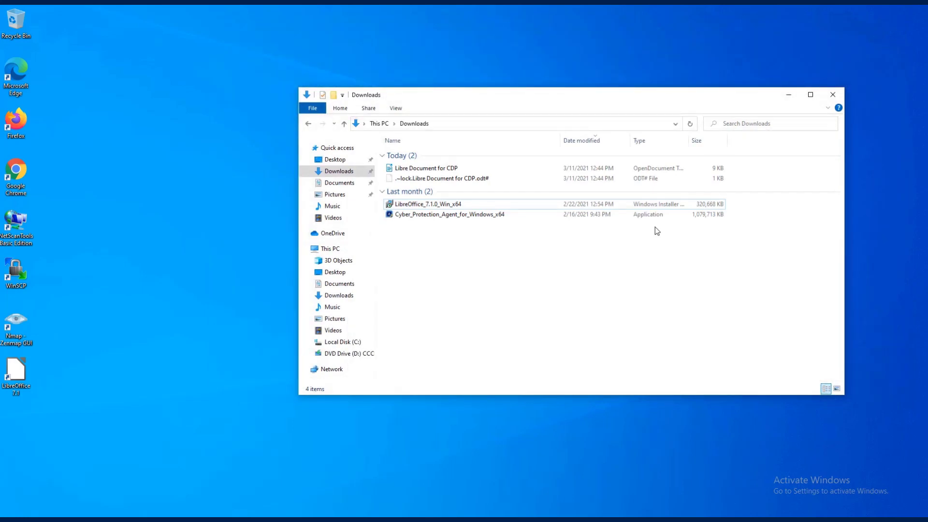
left_click(431, 169)
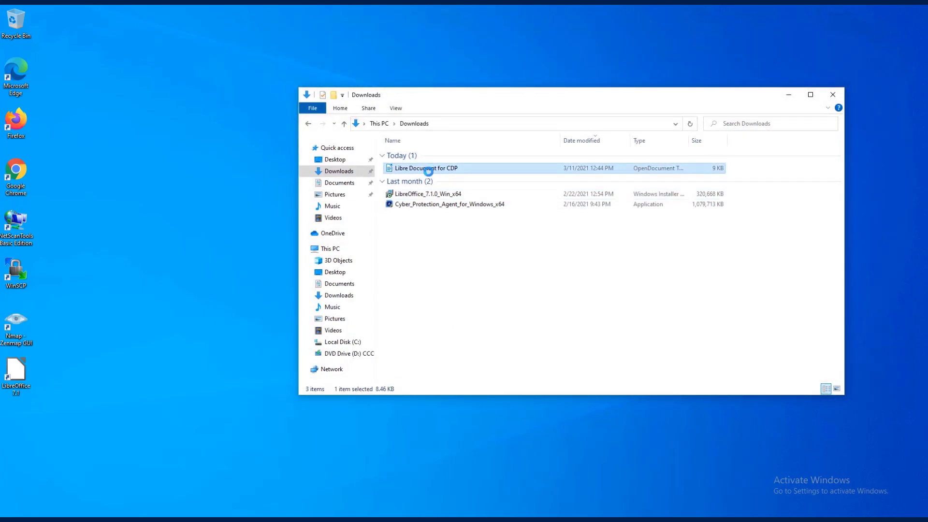
right_click(430, 169)
left_click(459, 384)
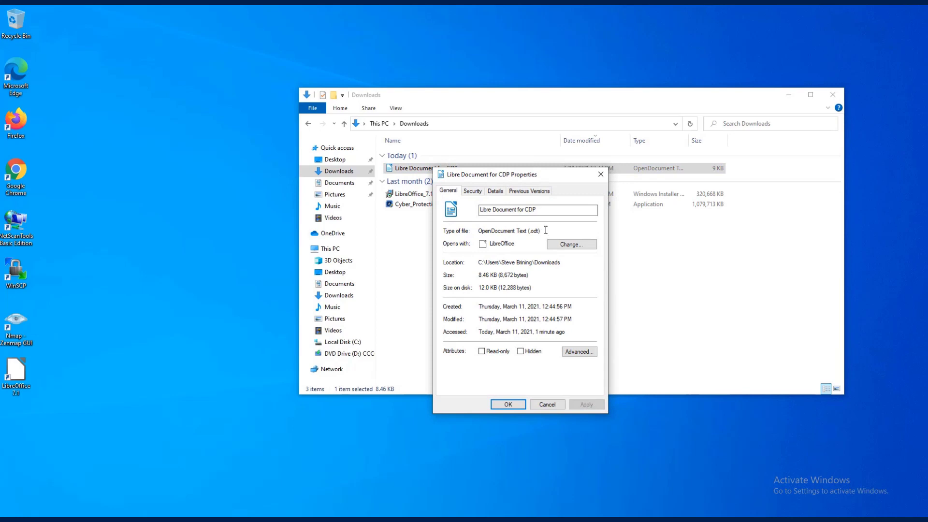
left_click(546, 404)
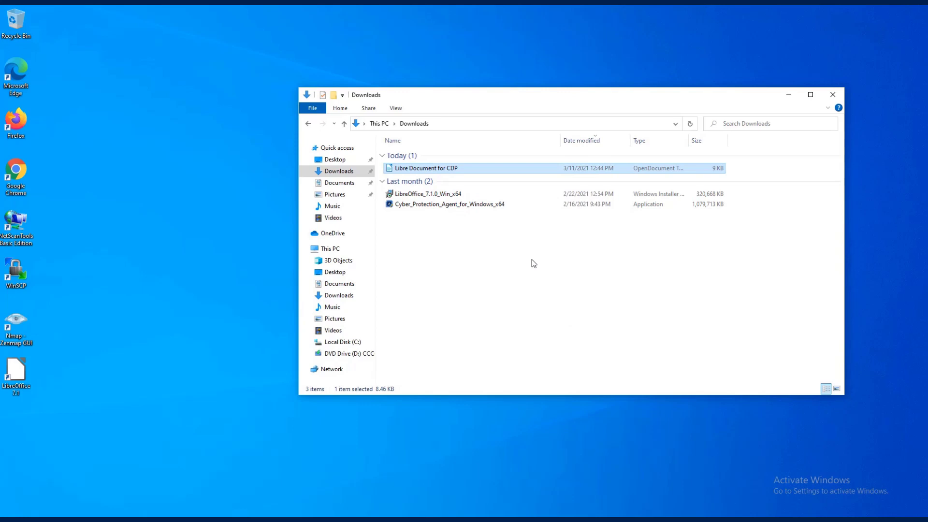
left_click(290, 435)
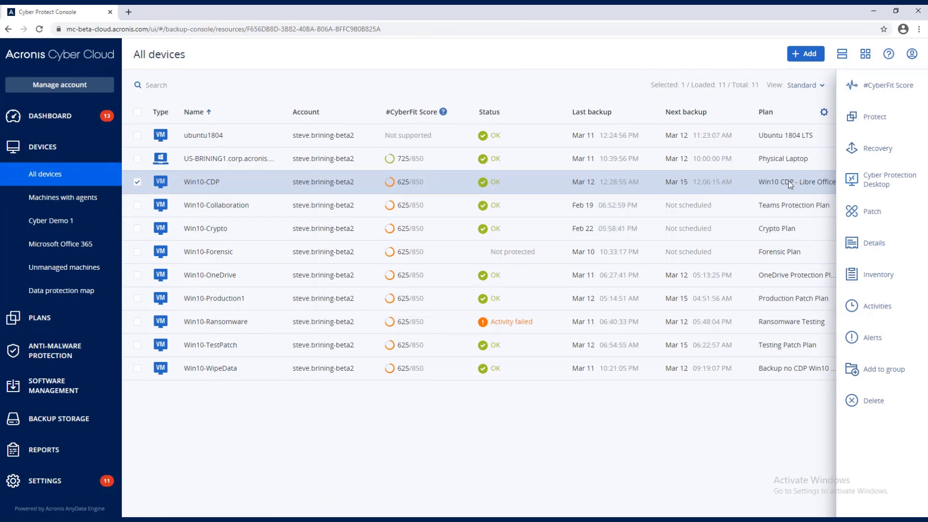
- Open Recovery for the ticked Win10-CDP machine to list its 11 backups
left_click(878, 154)
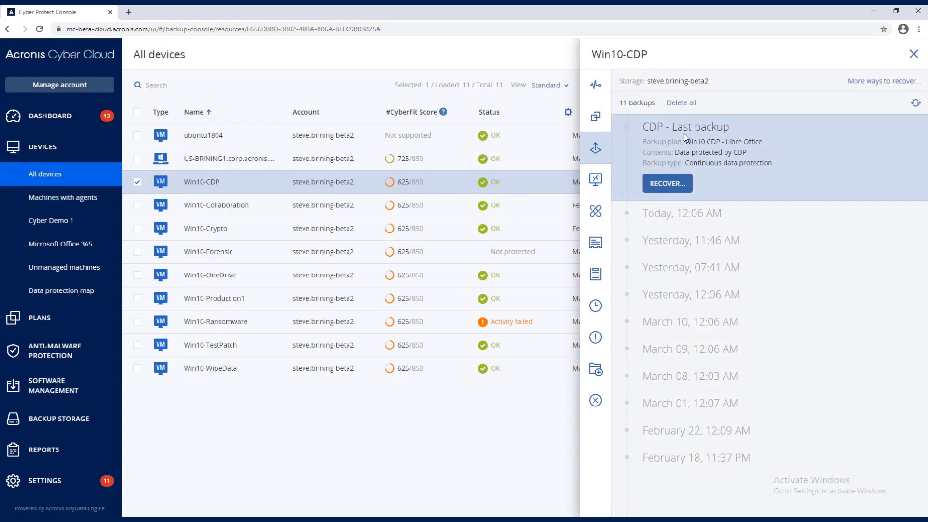
- Browse the last CDP backup's files through C: > Users > user folder > Downloads
left_click(672, 189)
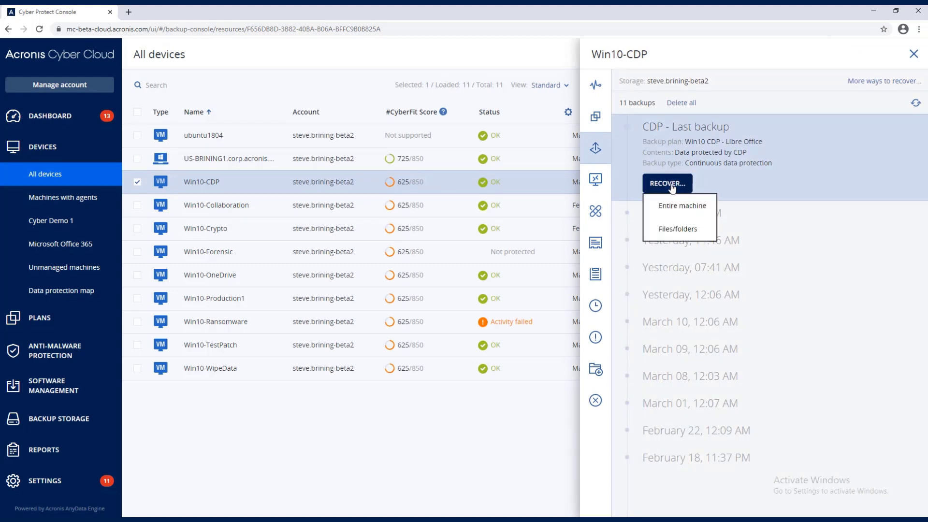
left_click(682, 233)
double_click(188, 112)
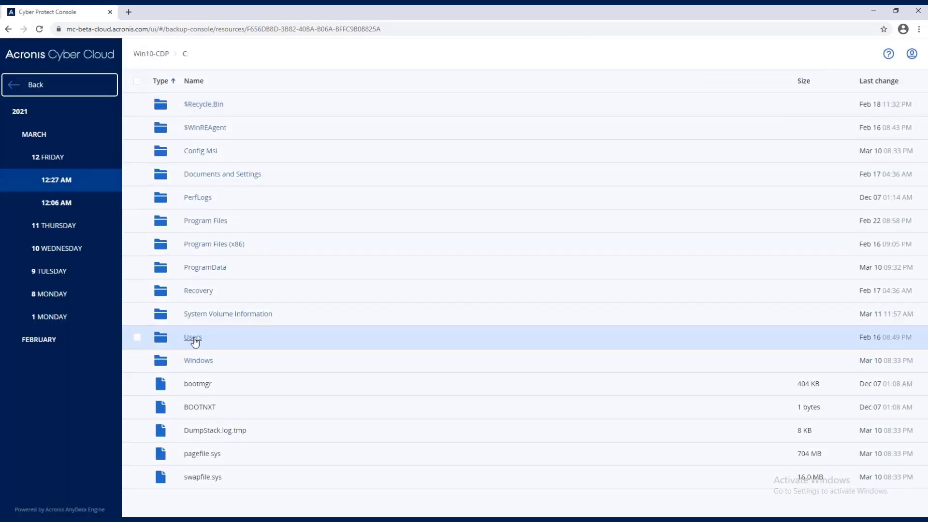
double_click(193, 339)
double_click(192, 201)
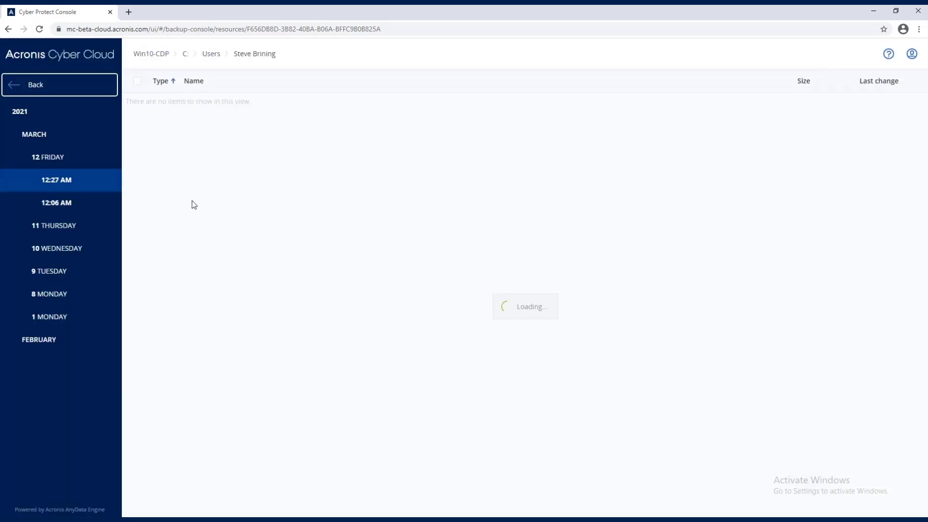
double_click(207, 267)
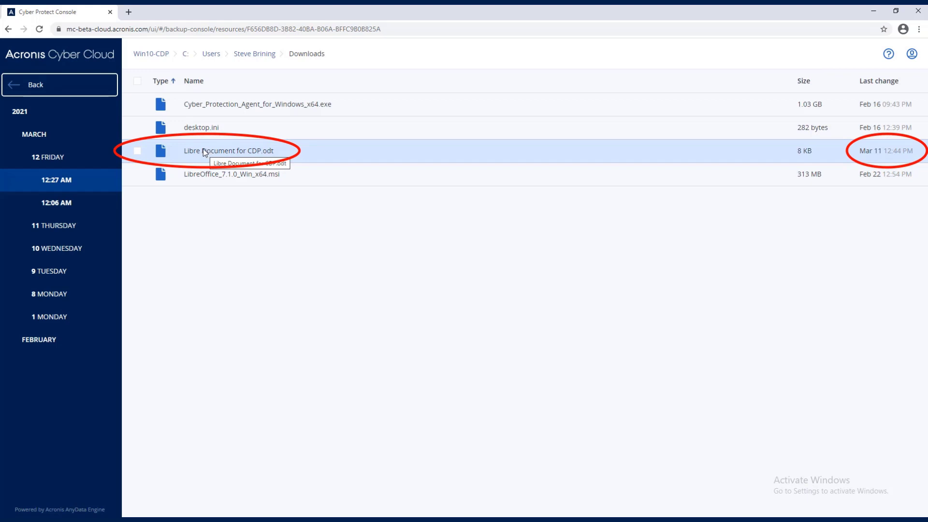
- Tick Libre Document for CDP.odt to bring up its Recover/Download panel
left_click(138, 151)
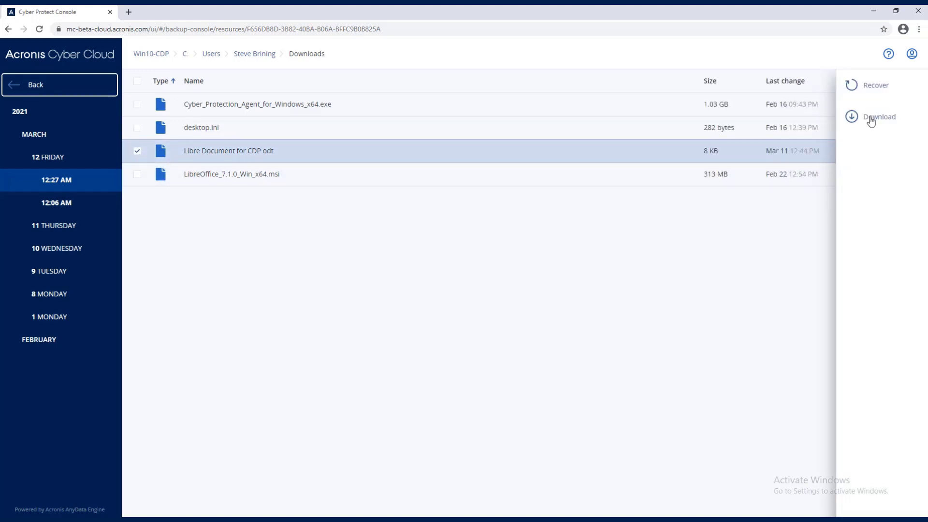